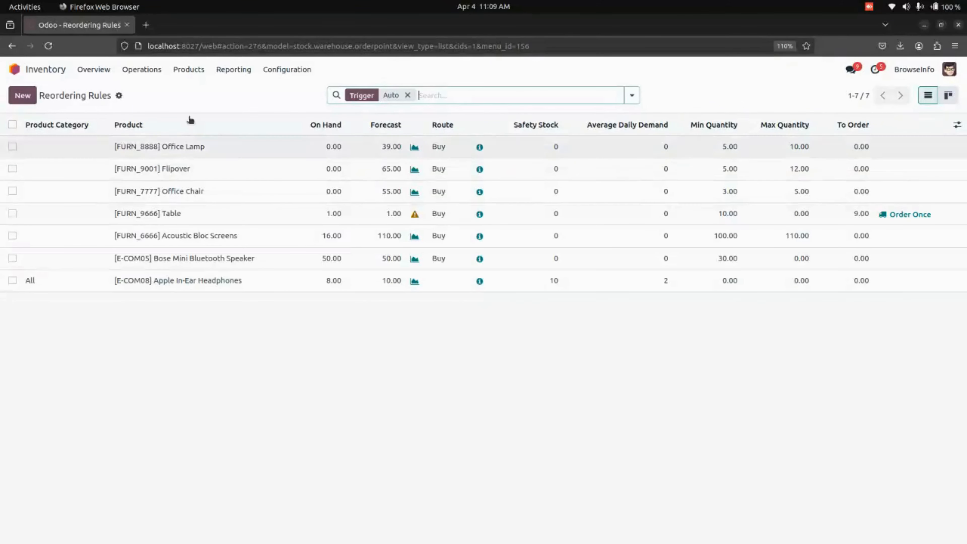
- In Inventory settings, set the Advance Reordering Rule type to Reordering rule with product
click(281, 70)
click(314, 92)
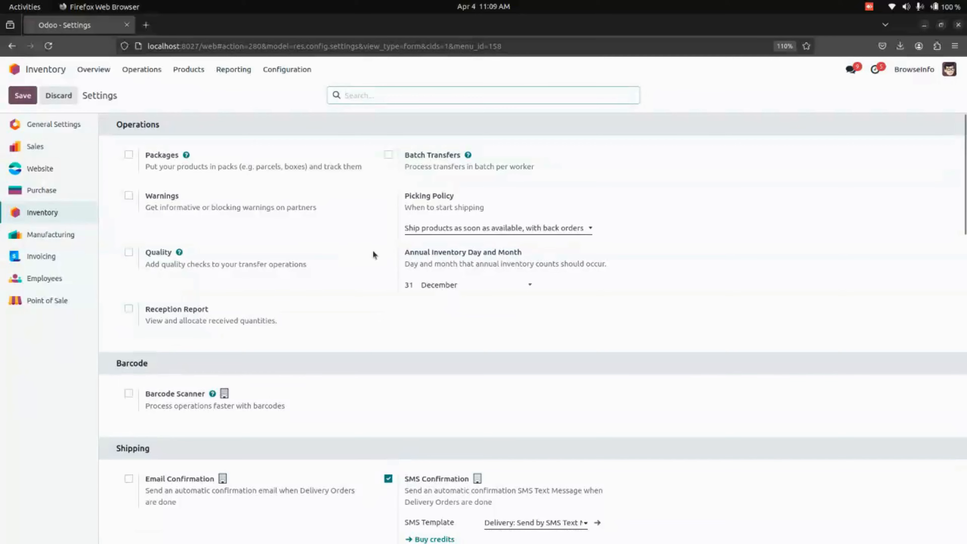
scroll(399, 284, down, 15)
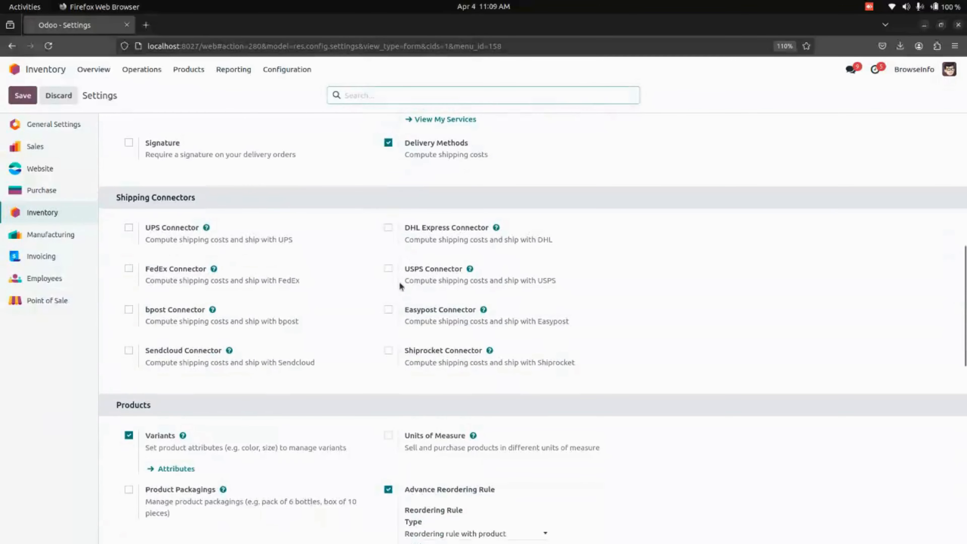
scroll(415, 263, down, 3)
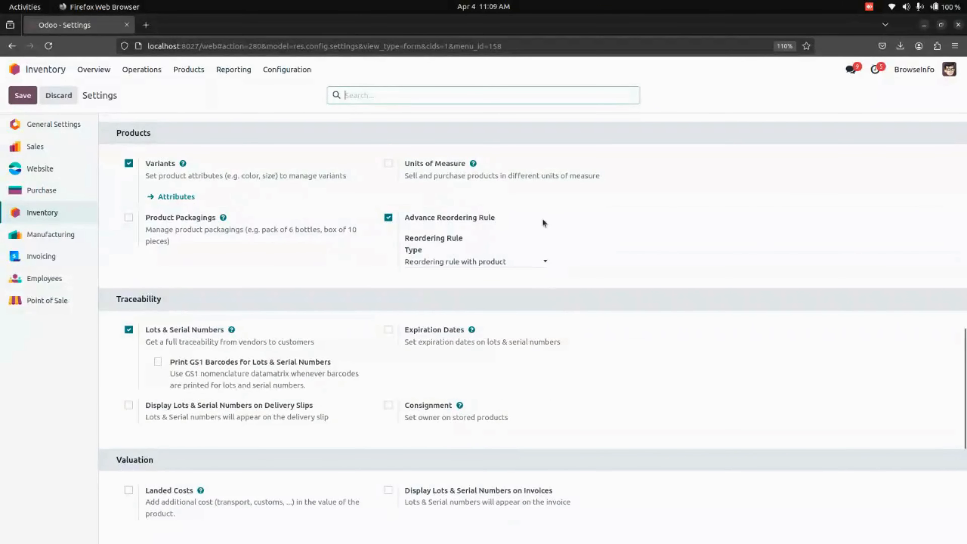
click(506, 262)
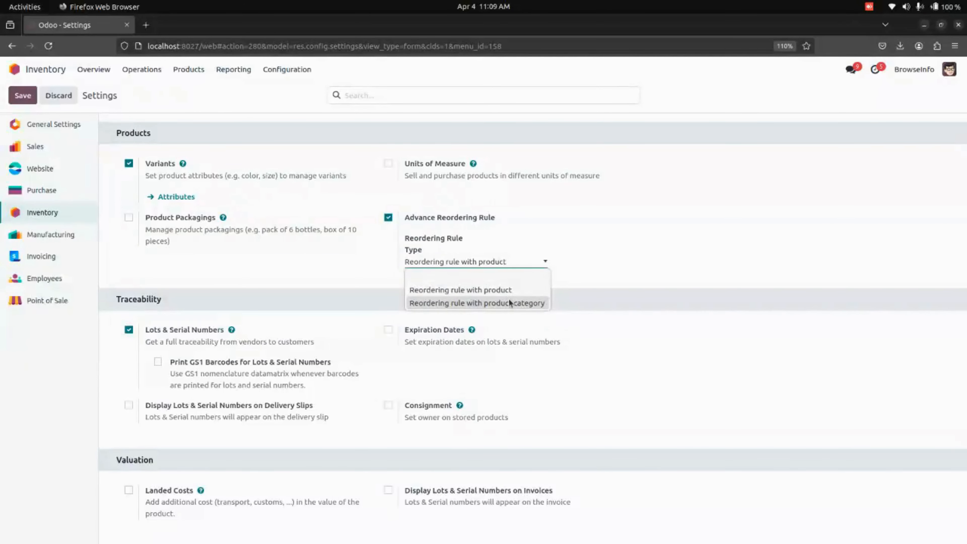
click(518, 291)
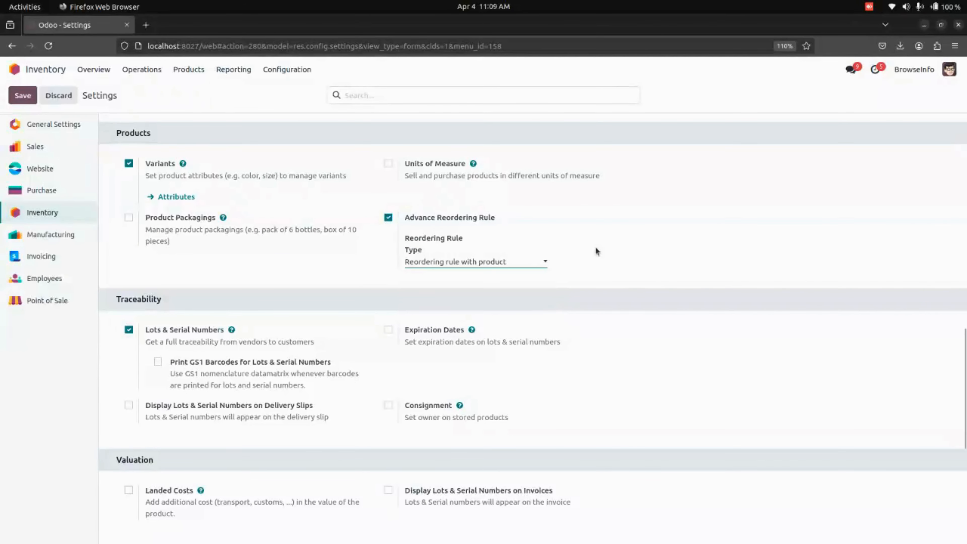
- Open the Inventory products catalogue and look at the SONY wireheadset Headset product
click(190, 69)
click(192, 91)
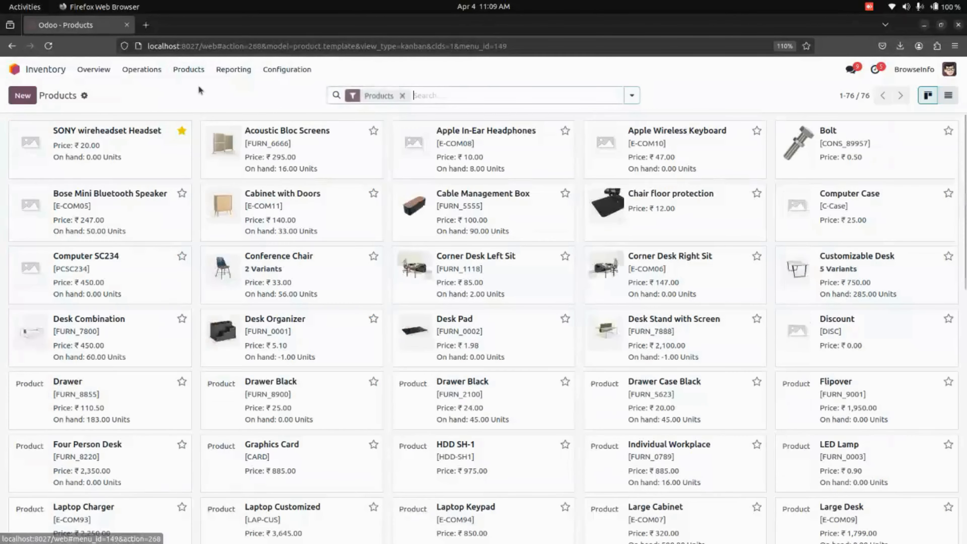
click(158, 150)
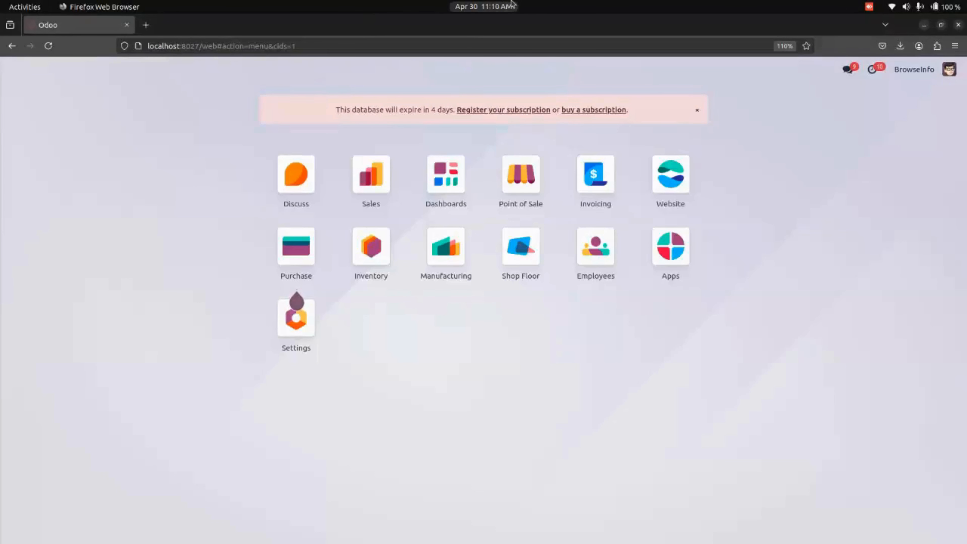
- Start a new Sales quotation for customer Wood Corner
click(378, 182)
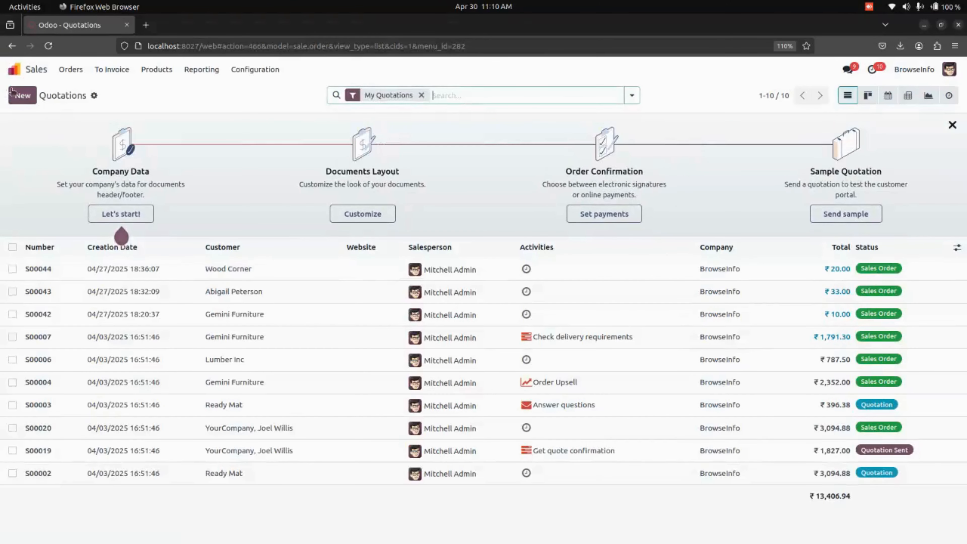
click(21, 93)
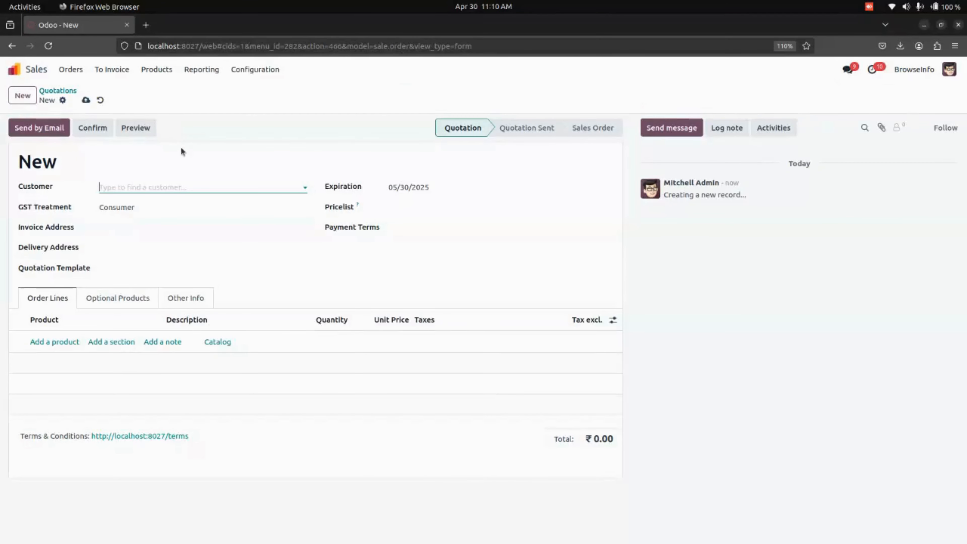
click(169, 186)
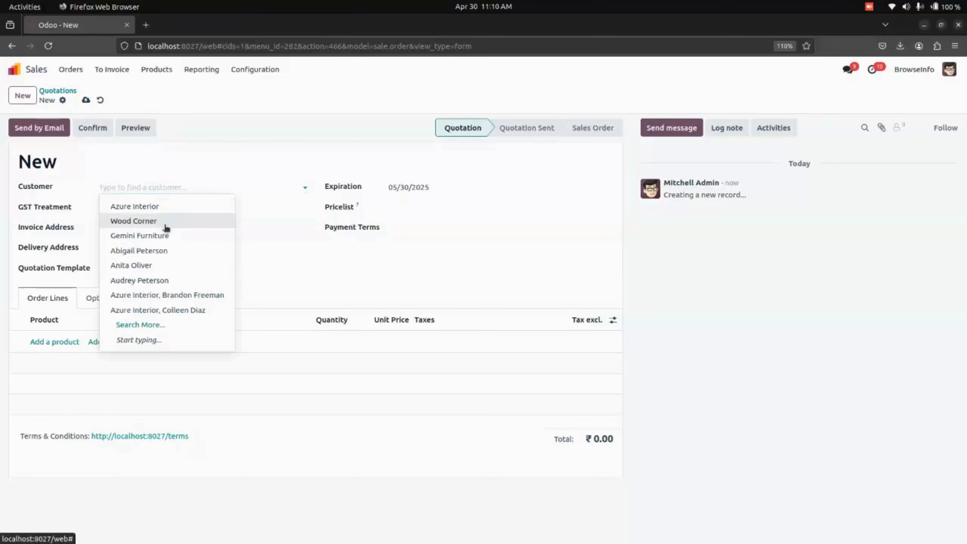
click(167, 222)
- Add a SONY wireheadset Headset order line with unit price 12
click(59, 376)
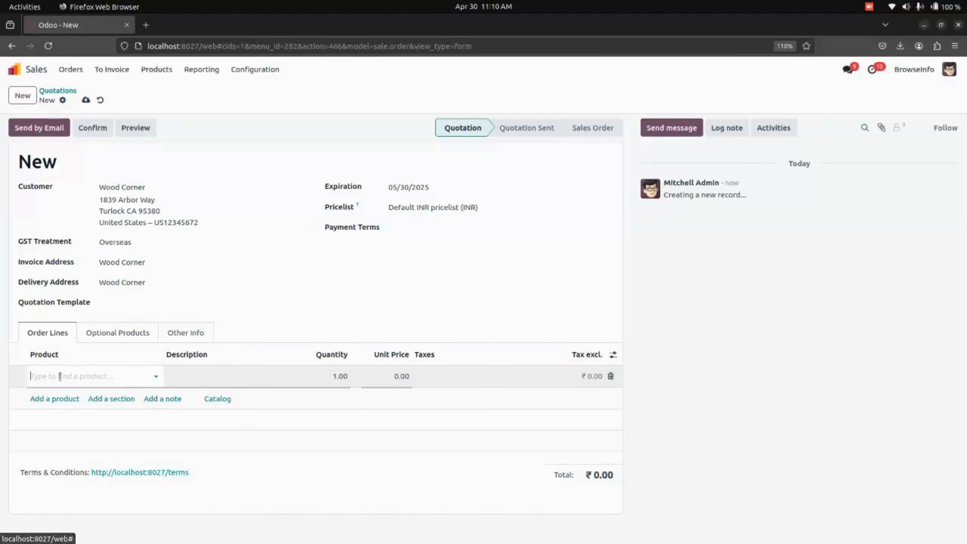
click(64, 393)
click(394, 376)
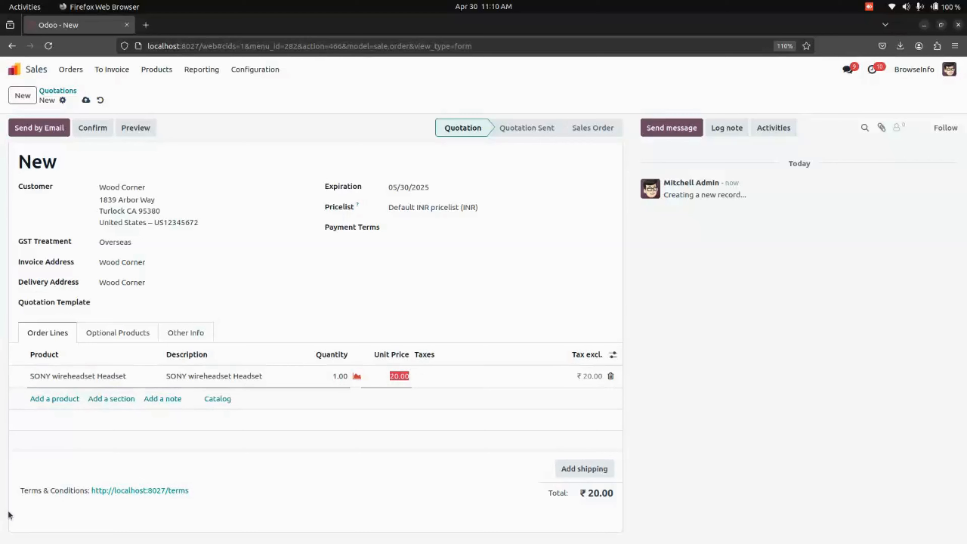
text(12)
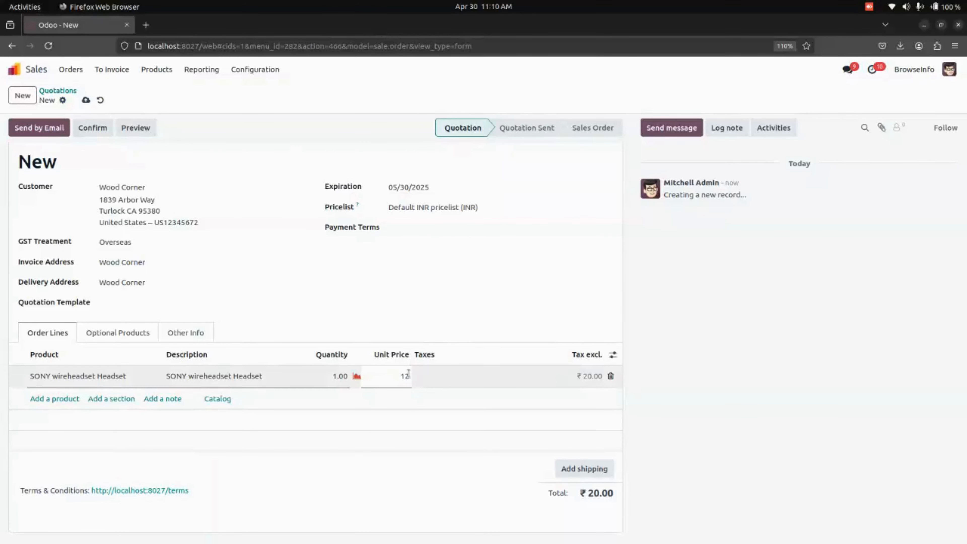
click(503, 290)
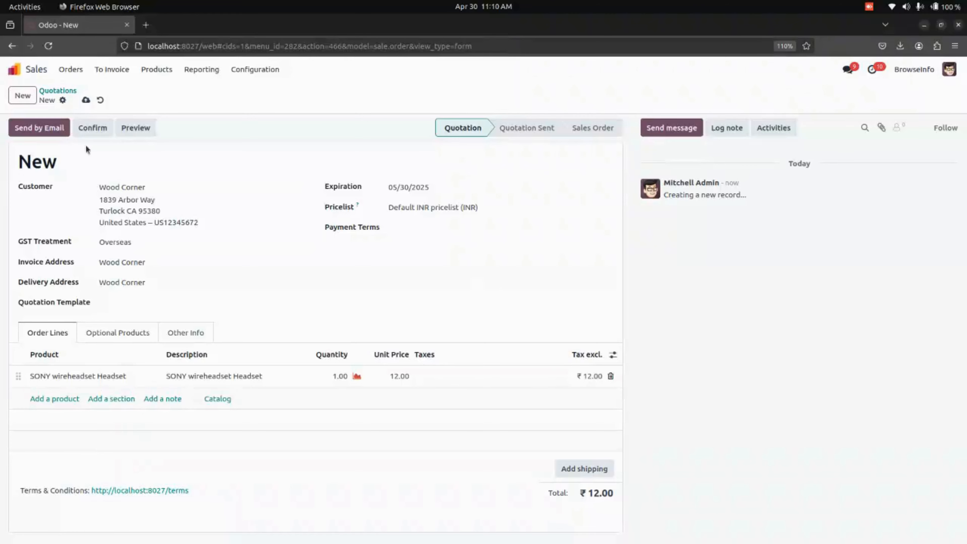
- Confirm the quotation and open its delivery order
click(91, 128)
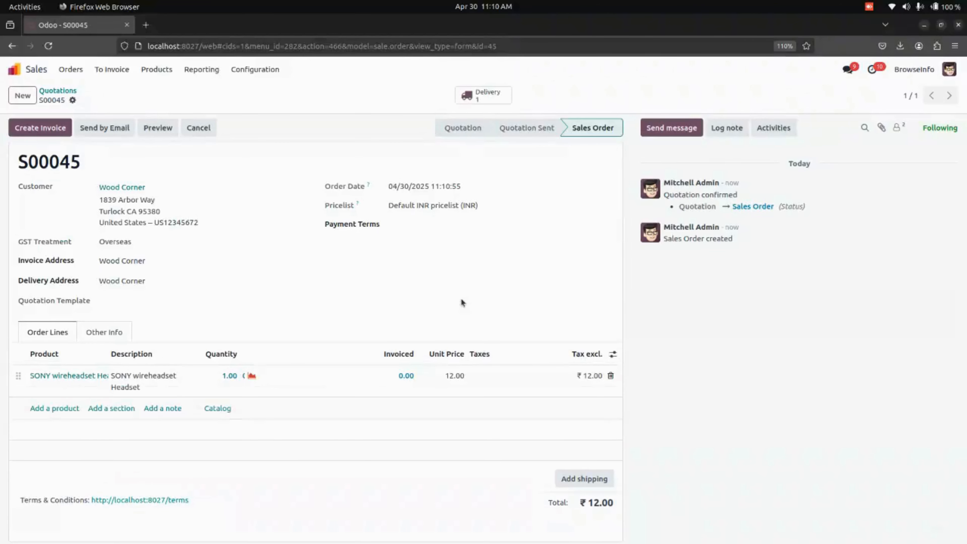
click(473, 98)
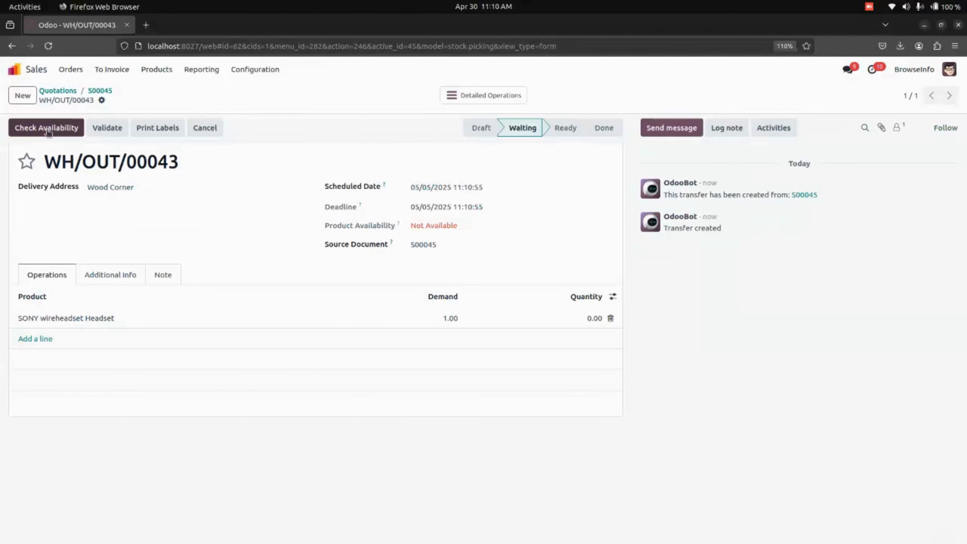
- Set the headset's delivered quantity to 1 and validate the delivery
click(596, 320)
text(1)
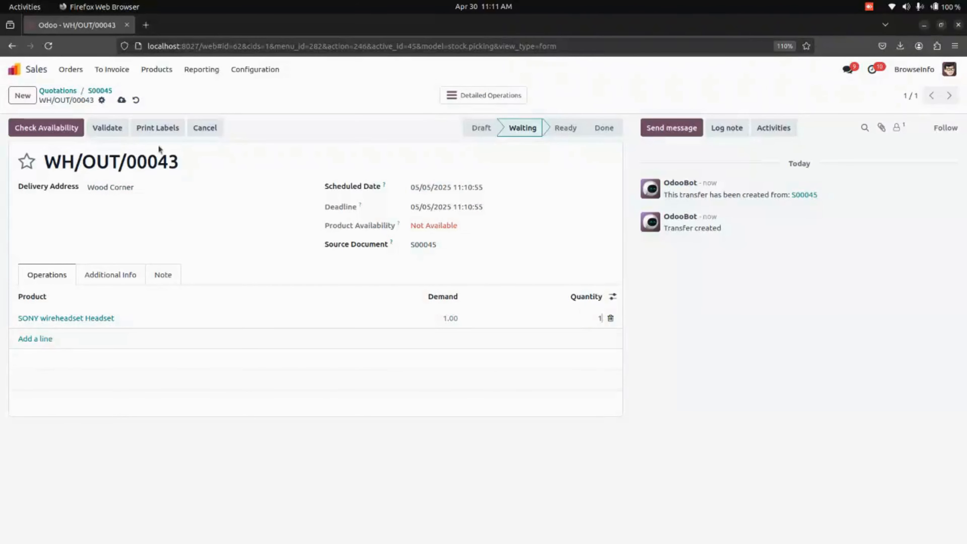
click(107, 128)
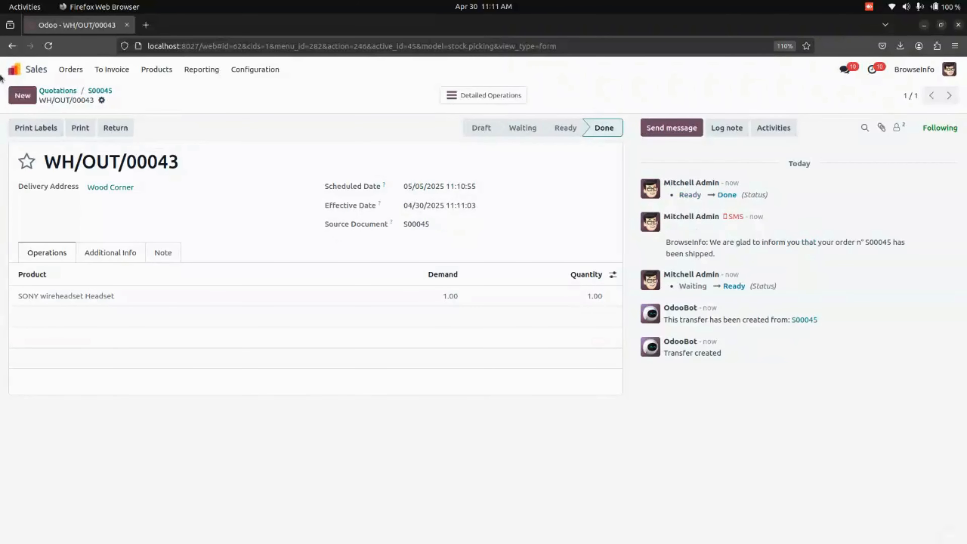
- Open the Reordering Rules list in the Inventory app
click(14, 69)
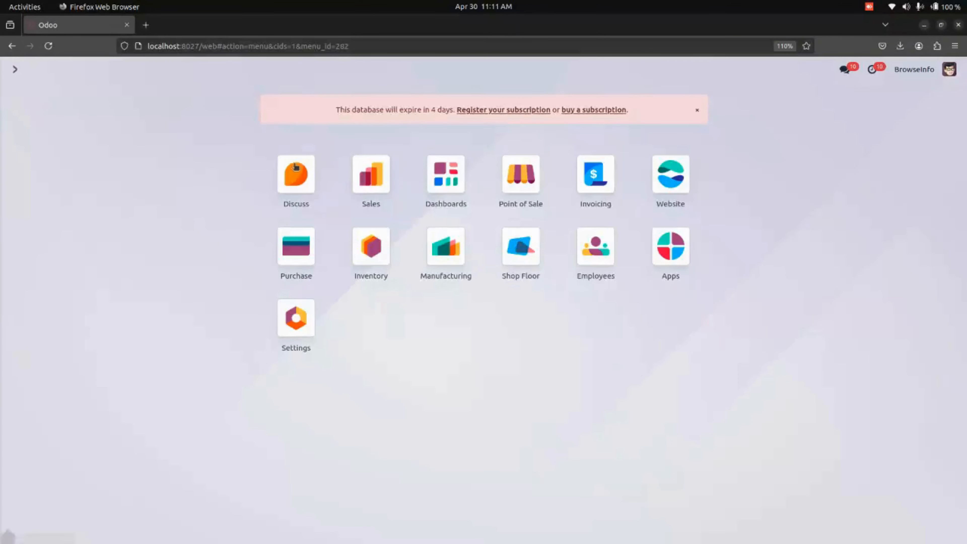
click(383, 252)
click(289, 70)
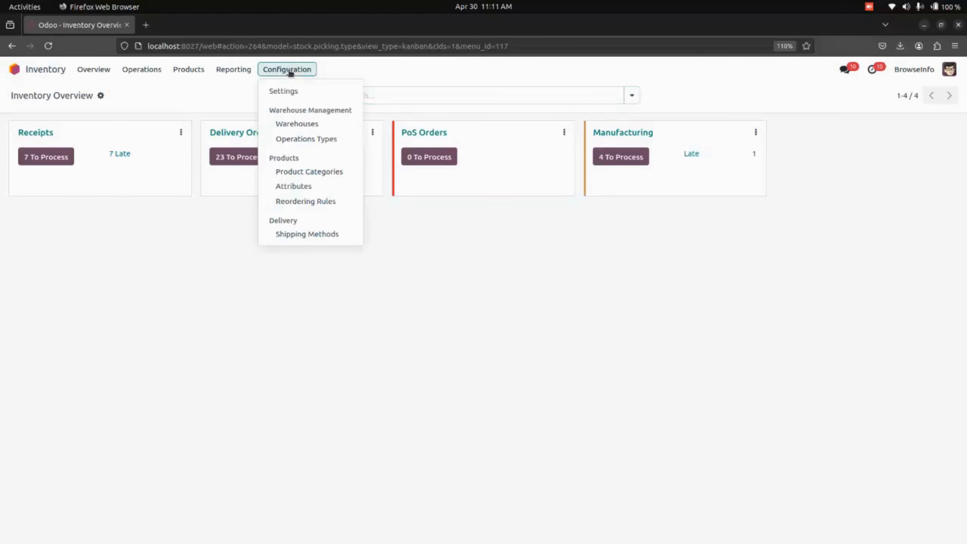
click(315, 198)
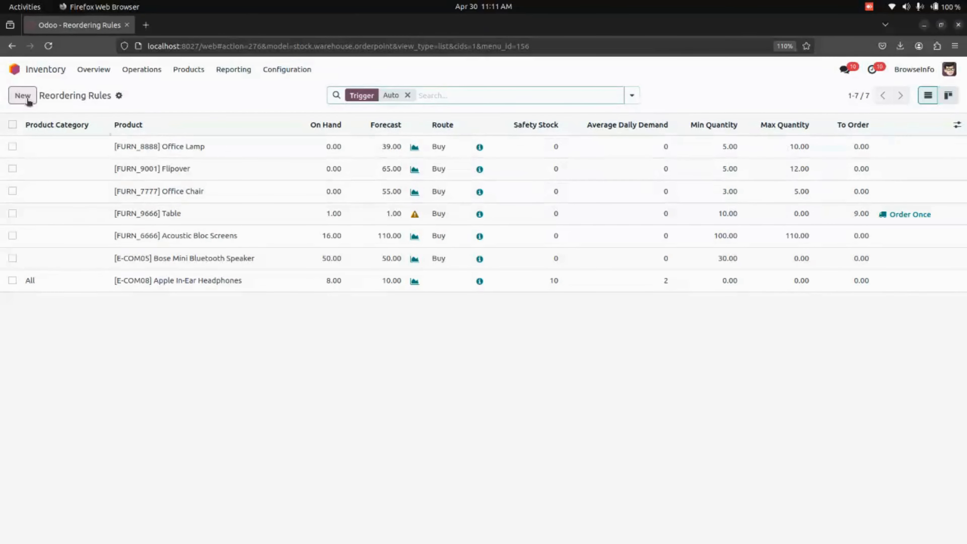
click(28, 99)
click(175, 302)
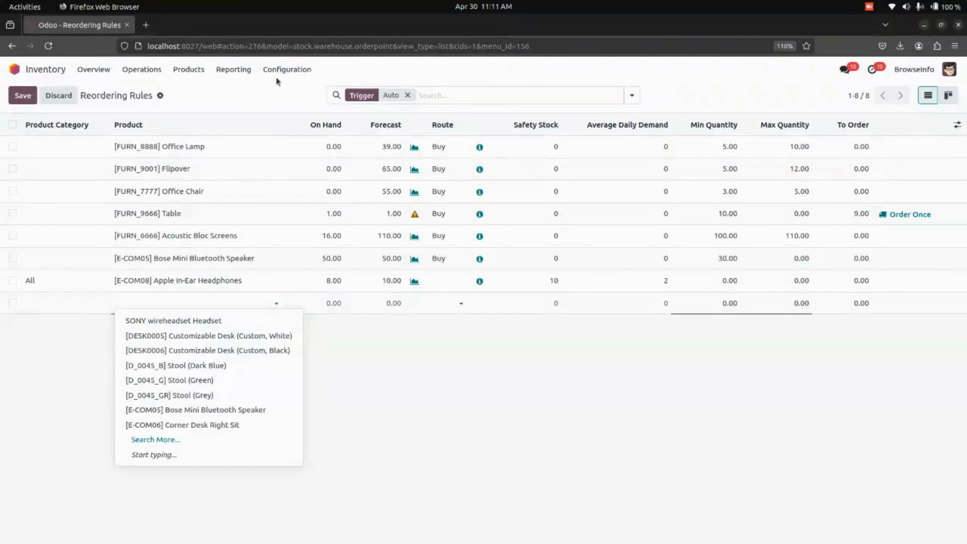
click(287, 70)
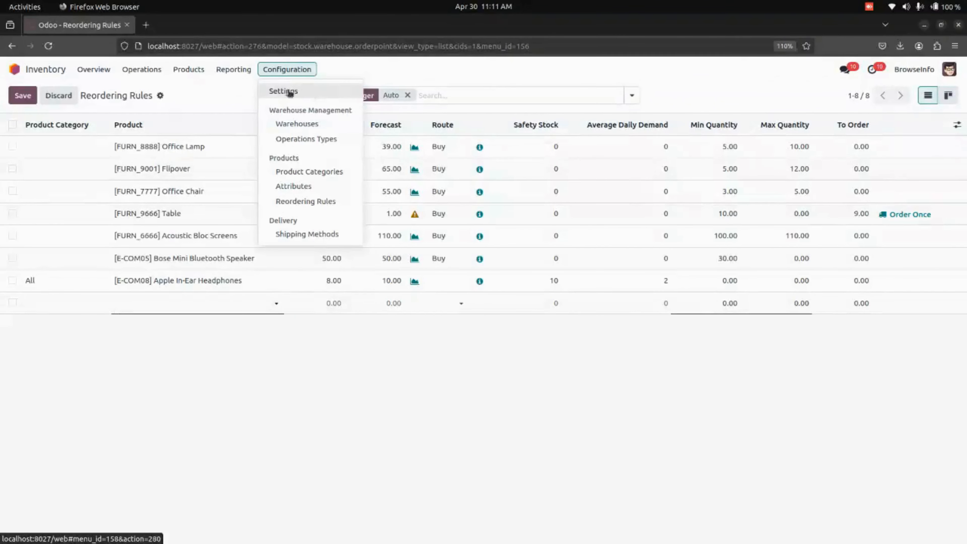
click(238, 92)
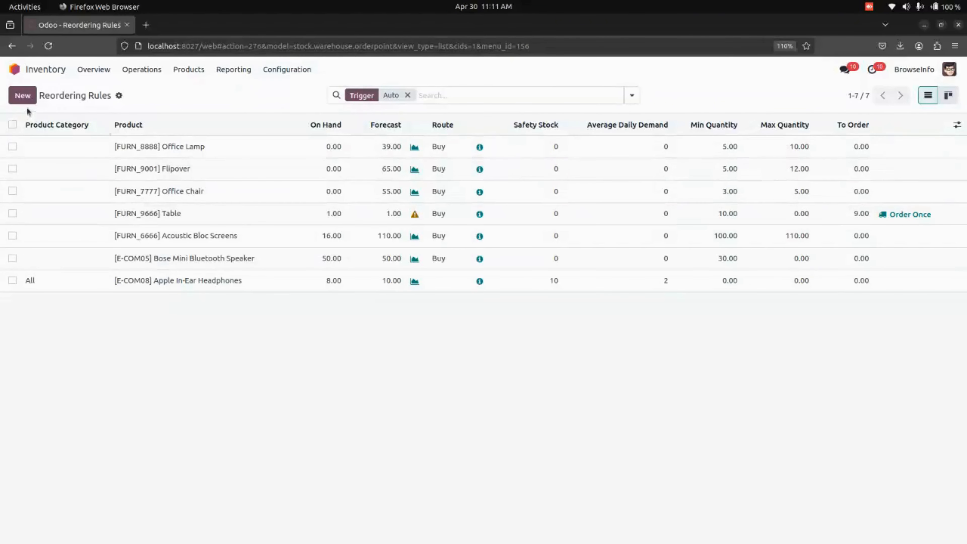
- Create and save a new reordering rule for SONY wireheadset Headset
click(24, 98)
click(191, 303)
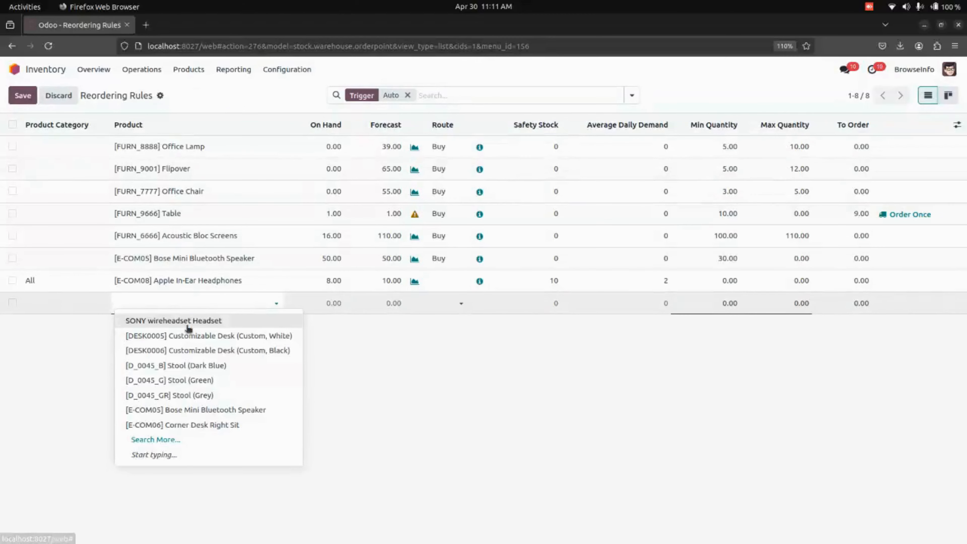
click(203, 321)
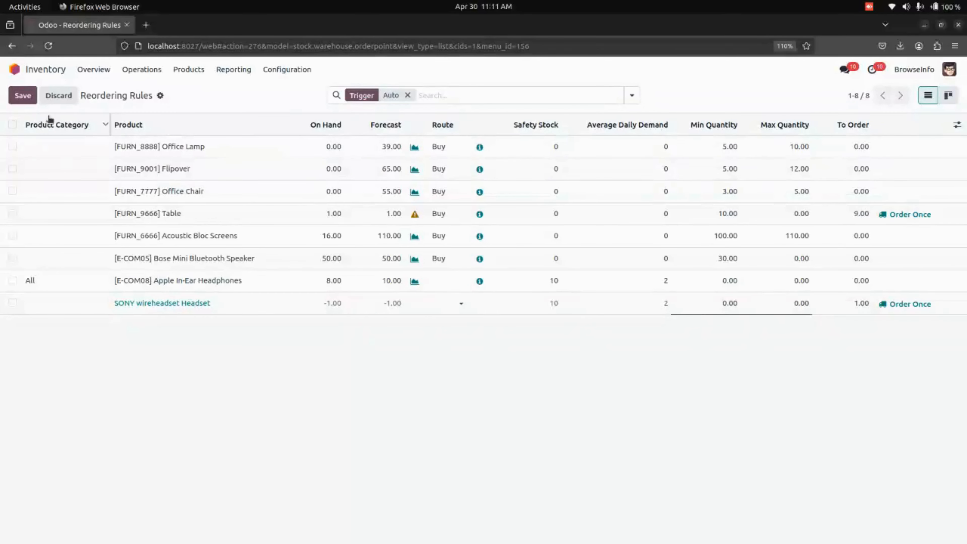
click(22, 96)
- Change the reordering rule type to Reordering rule with product category in Inventory settings and save
click(287, 69)
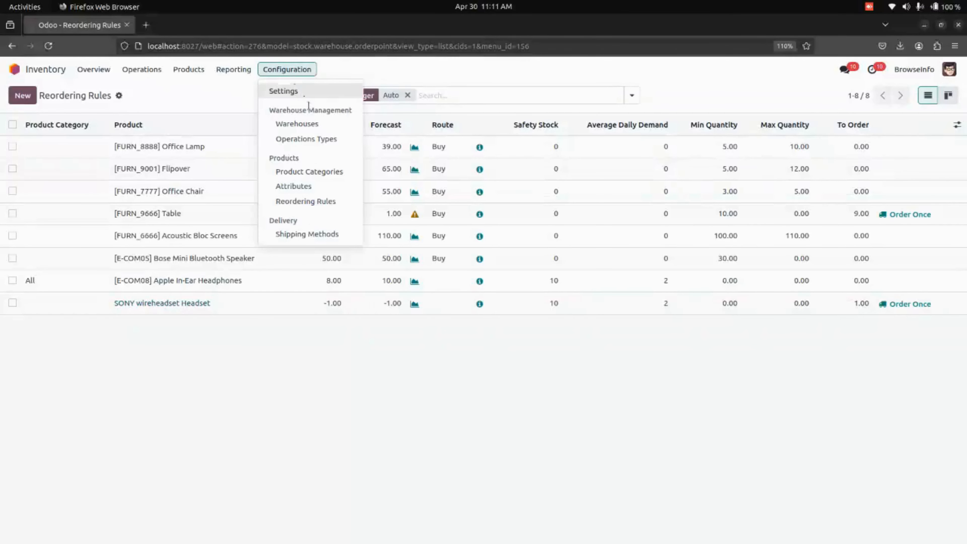
click(283, 91)
click(468, 153)
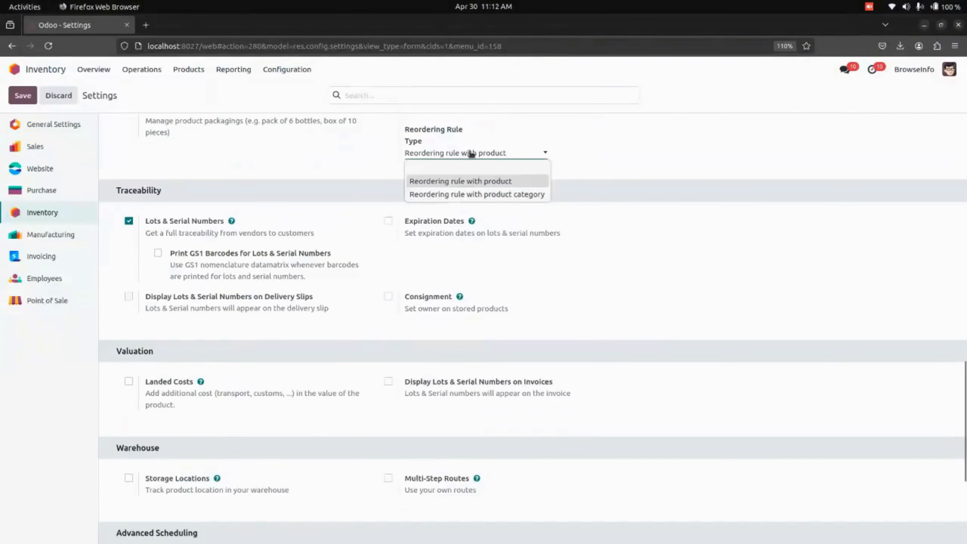
click(471, 194)
click(22, 96)
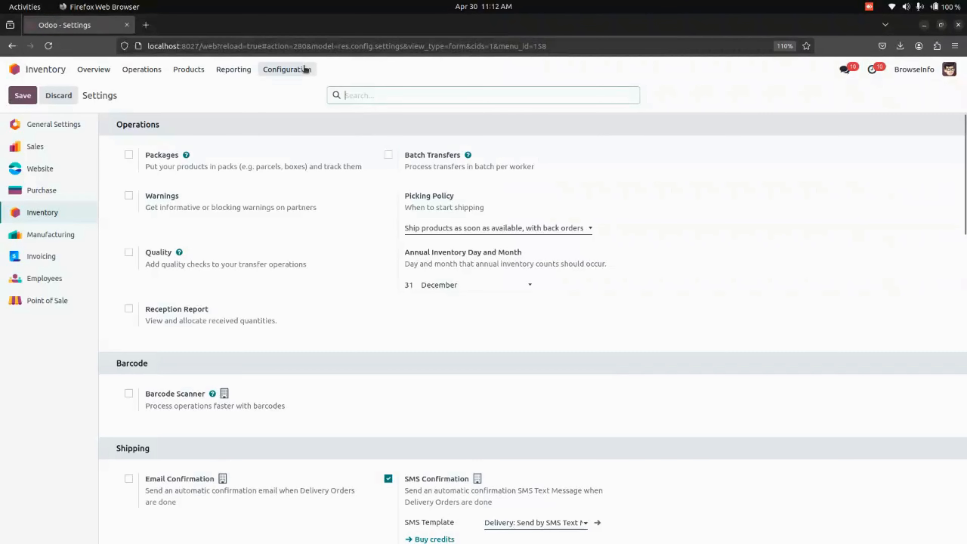
- Delete the SONY wireheadset Headset reordering rule from the Reordering Rules list
click(303, 69)
click(323, 200)
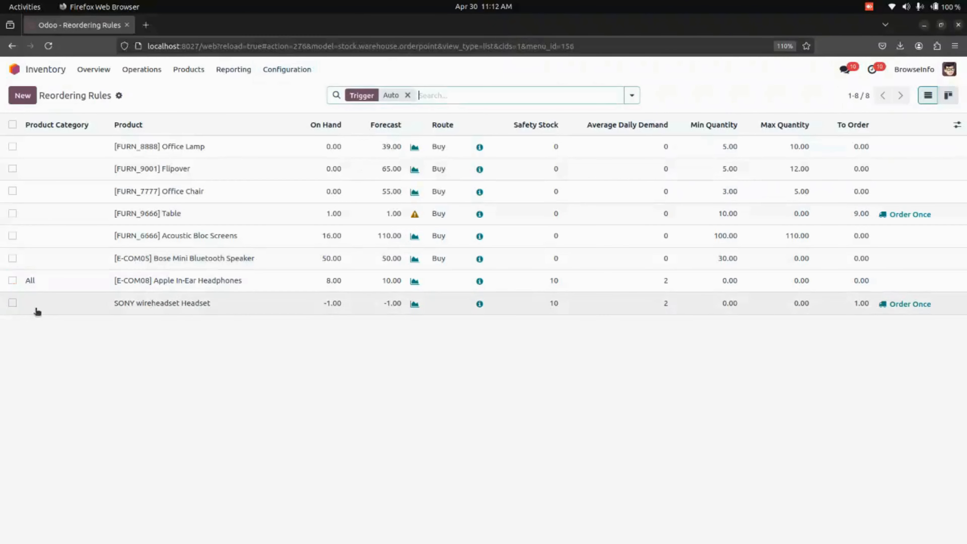
click(12, 303)
click(510, 96)
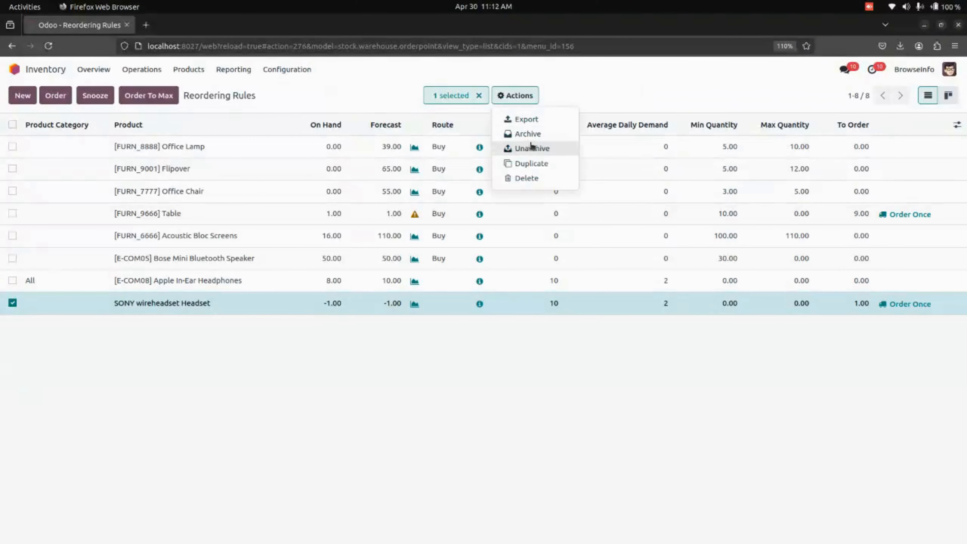
click(537, 179)
click(347, 354)
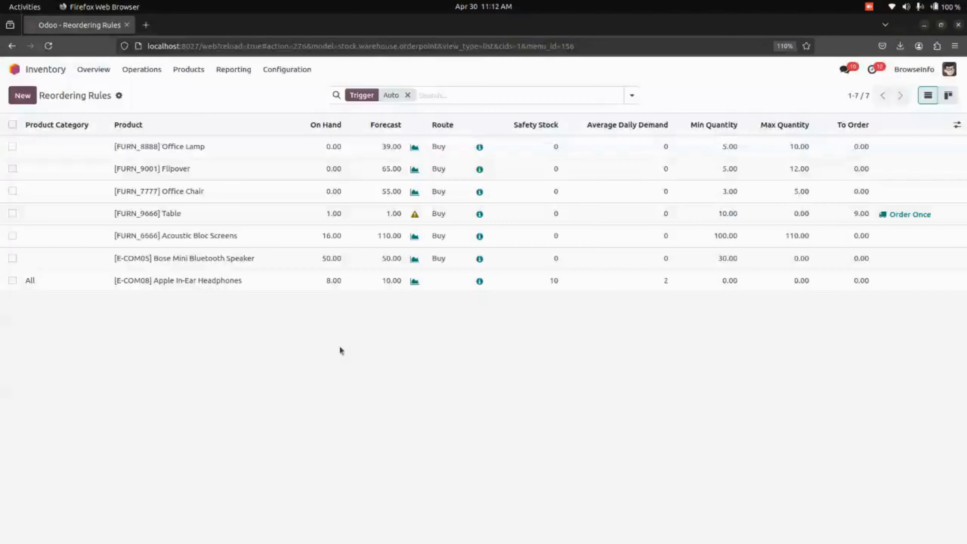
- Reload the page and add a new reordering rule line with product category All
click(47, 46)
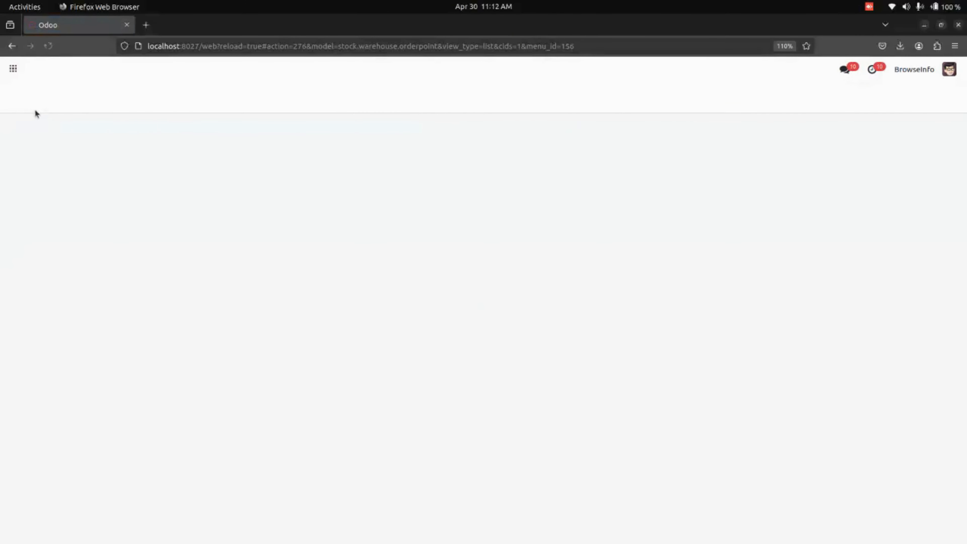
click(22, 97)
click(64, 304)
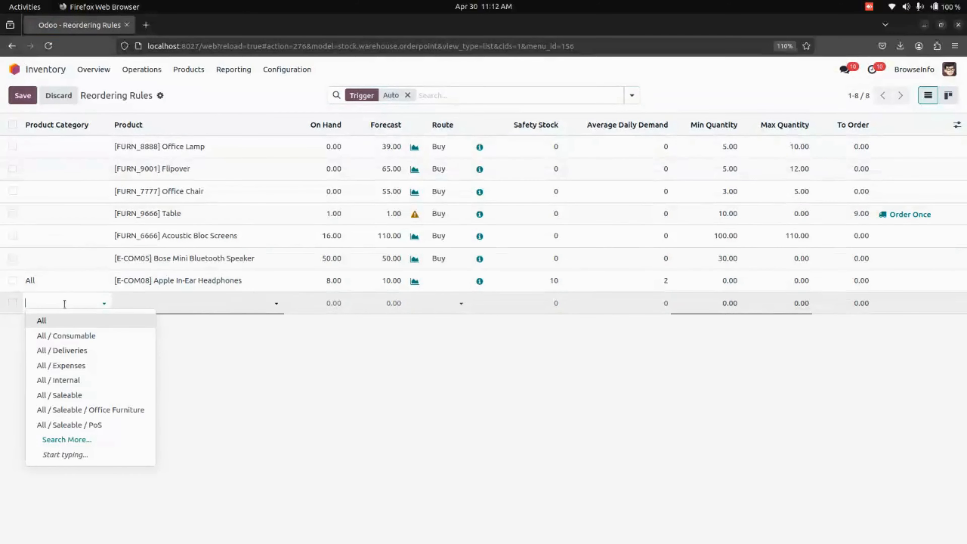
click(61, 321)
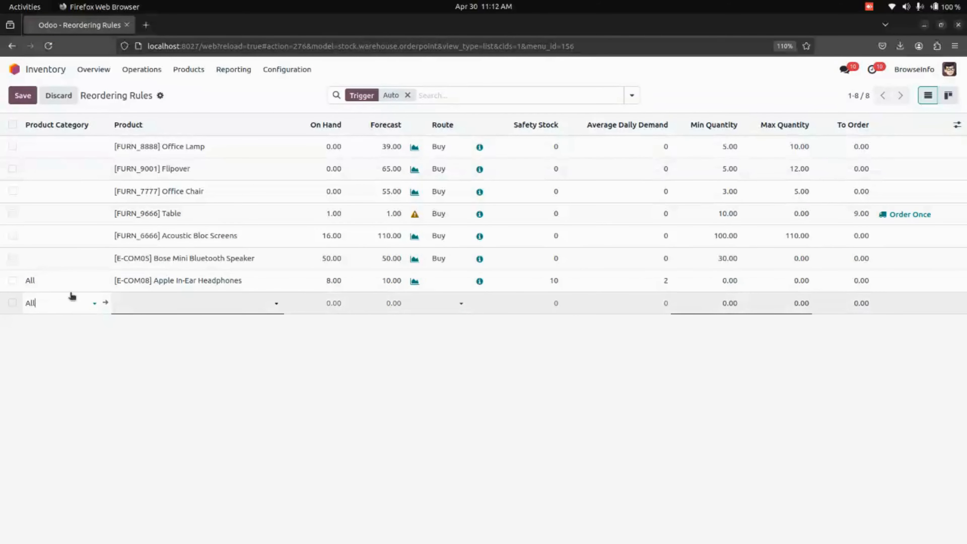
- Try the categories All / Expenses, All / Saleable / PoS and All / Saleable / Office Furniture, then set the category back to All
click(62, 297)
click(75, 350)
click(199, 299)
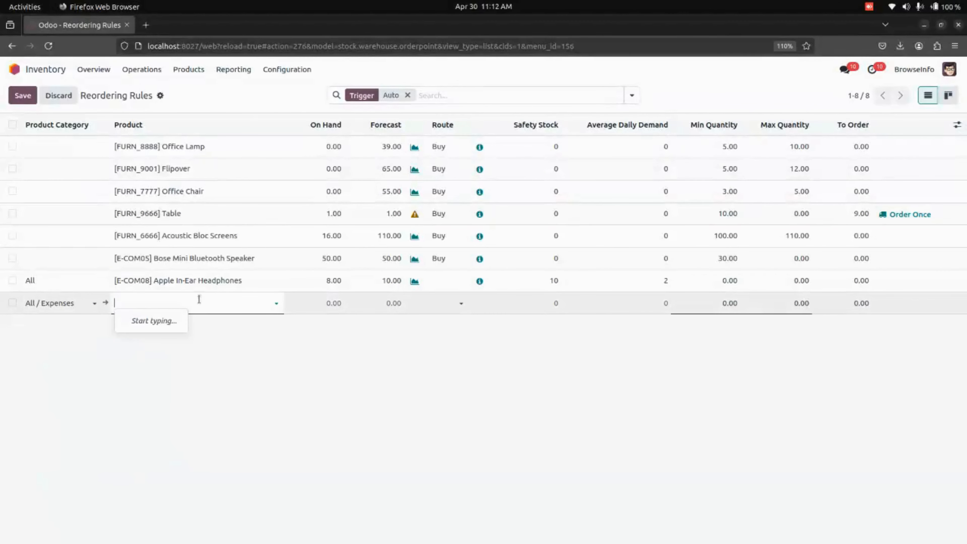
click(78, 307)
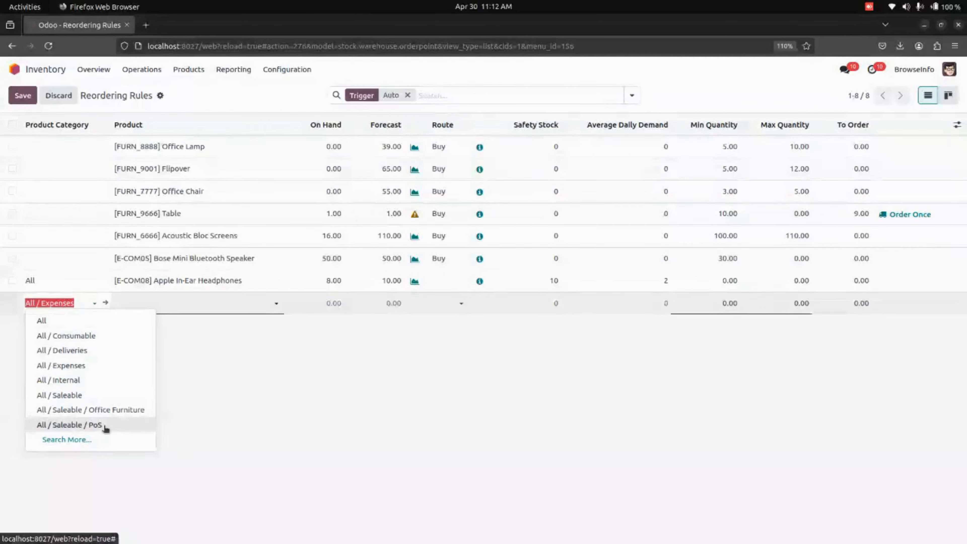
click(75, 425)
click(198, 304)
click(61, 303)
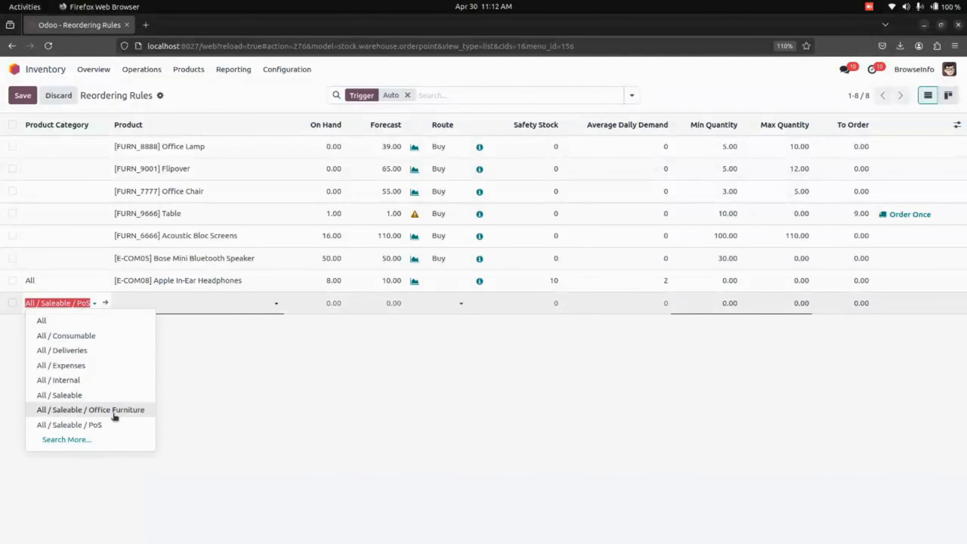
click(110, 410)
click(168, 299)
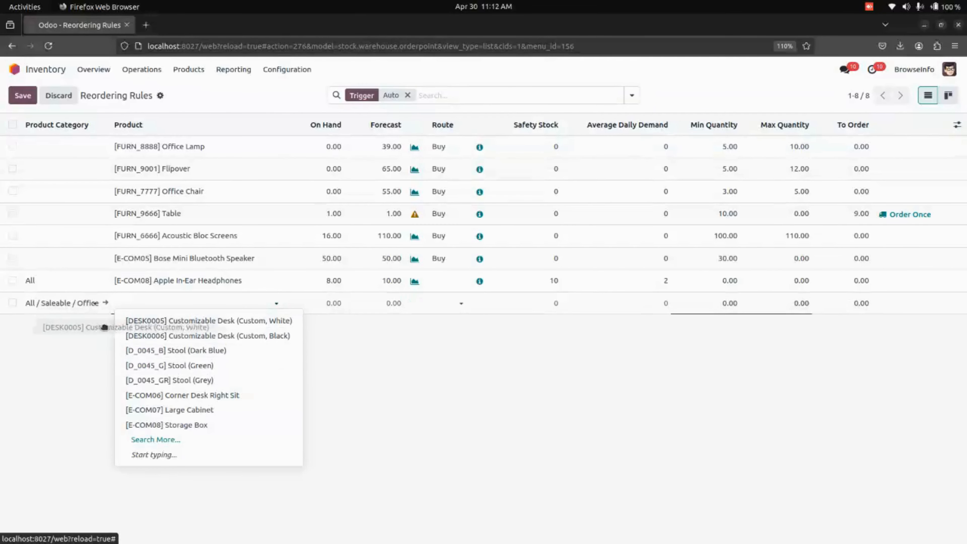
click(83, 306)
click(57, 321)
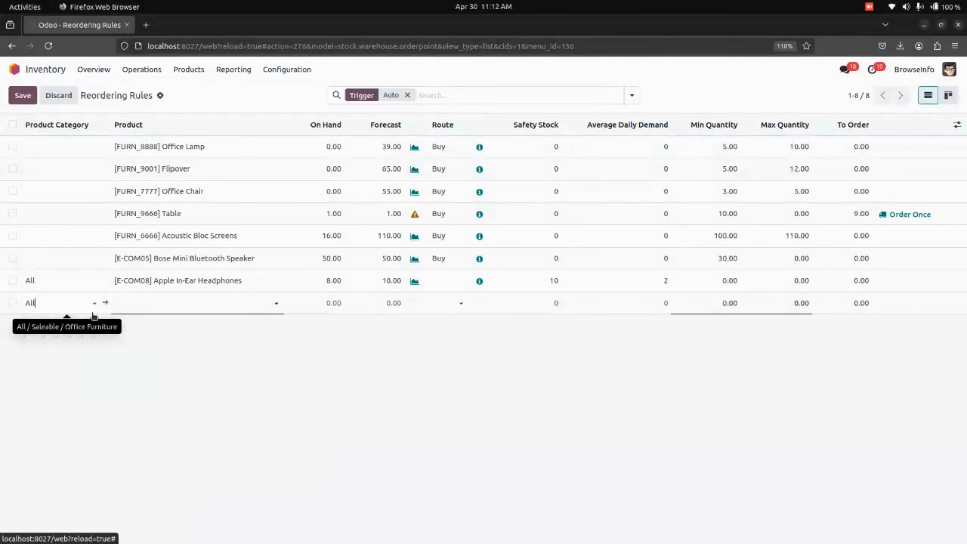
- Set the new rule's product to SONY wireheadset Headset, save the line, and return to the main apps menu
click(154, 301)
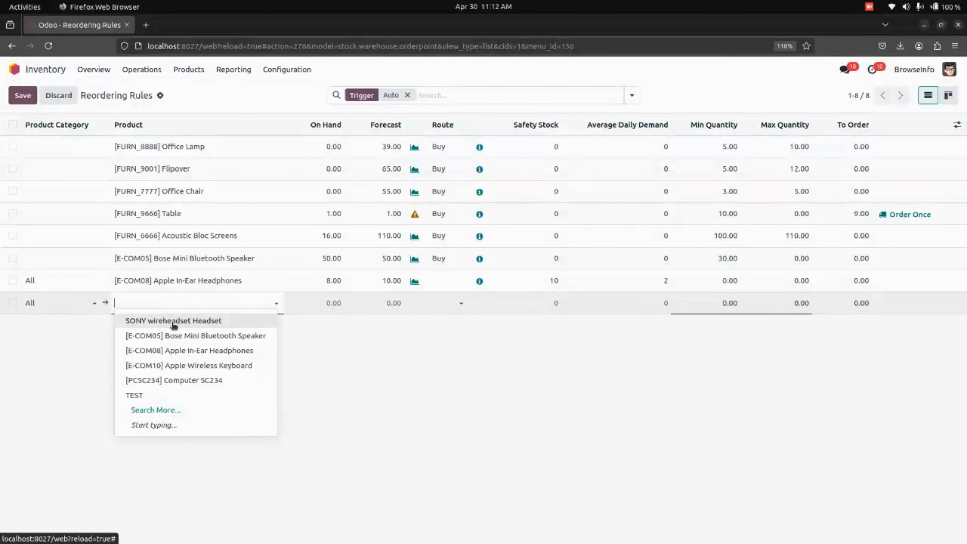
click(153, 320)
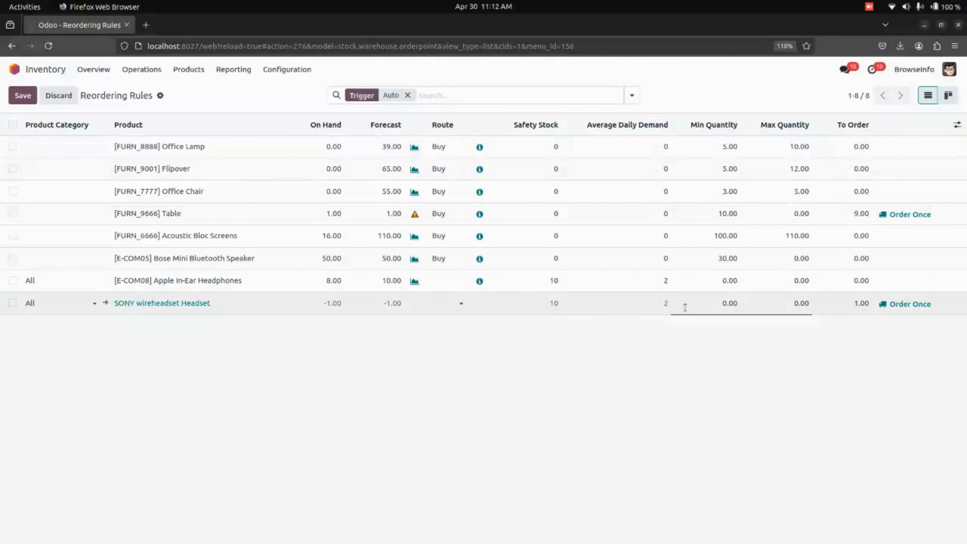
click(613, 292)
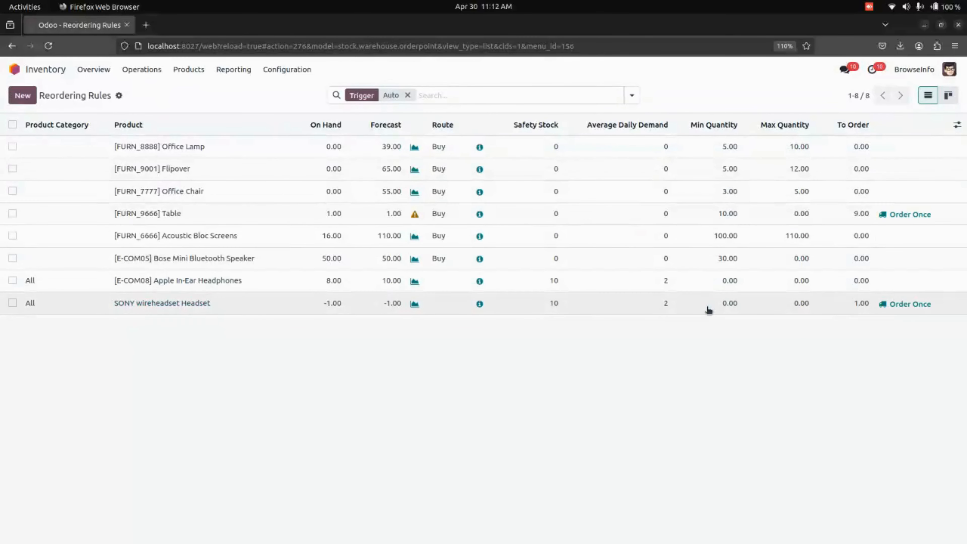
click(9, 69)
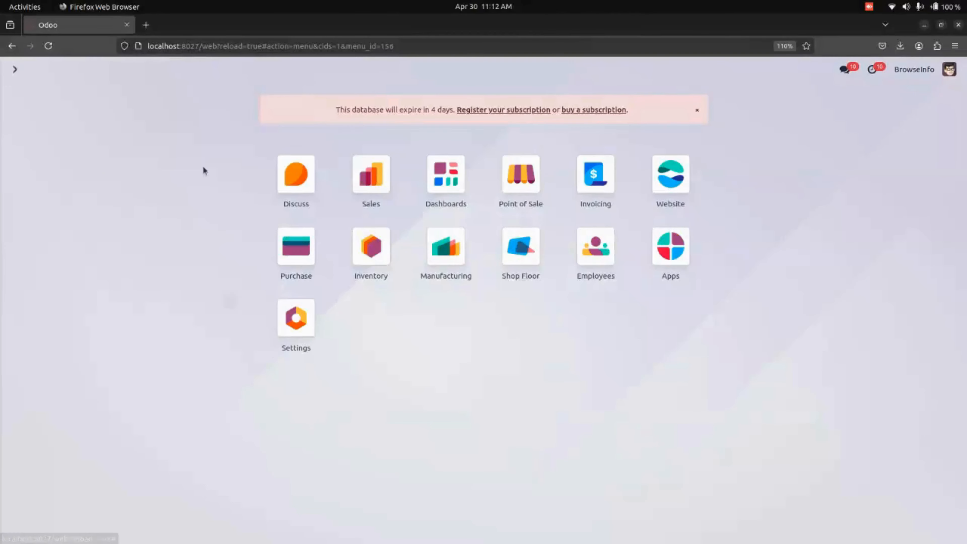